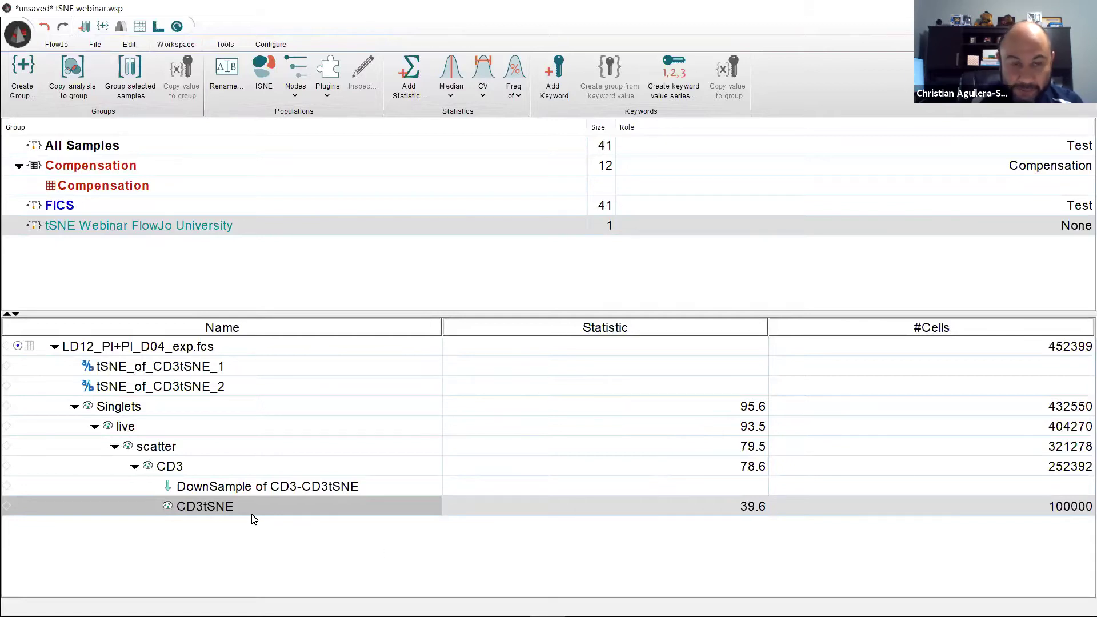
# Select the earlier runs tSNE_of_CD3tSNE_1 and _2, then reselect the CD3tSNE population.
pyautogui.click(203, 367)
pyautogui.keyDown('shift'); pyautogui.click(202, 386); pyautogui.keyUp('shift')
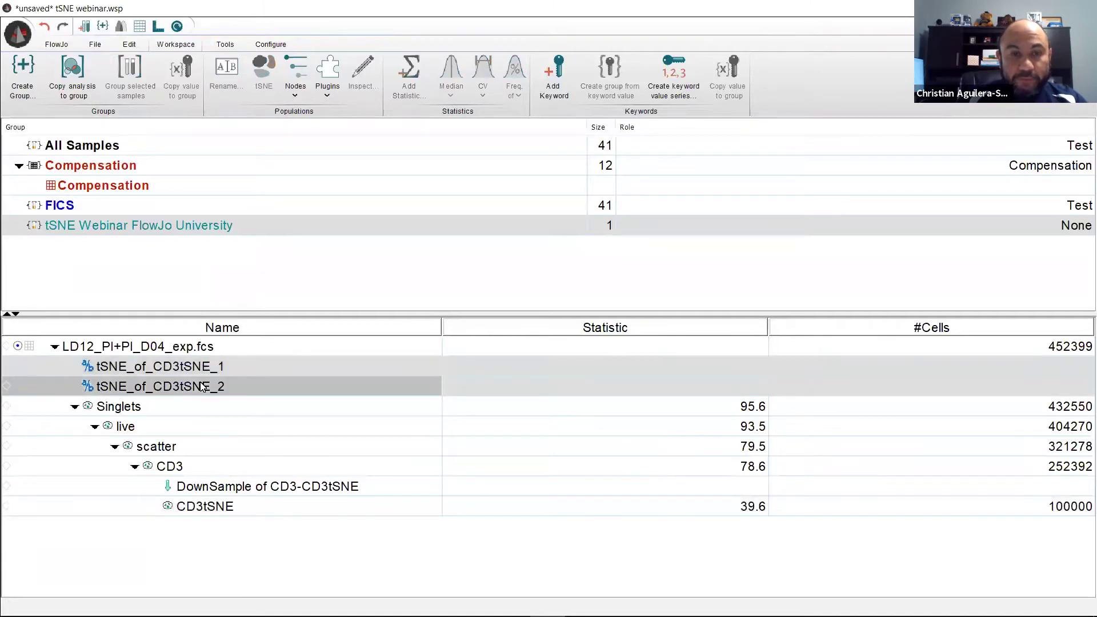
pyautogui.click(243, 505)
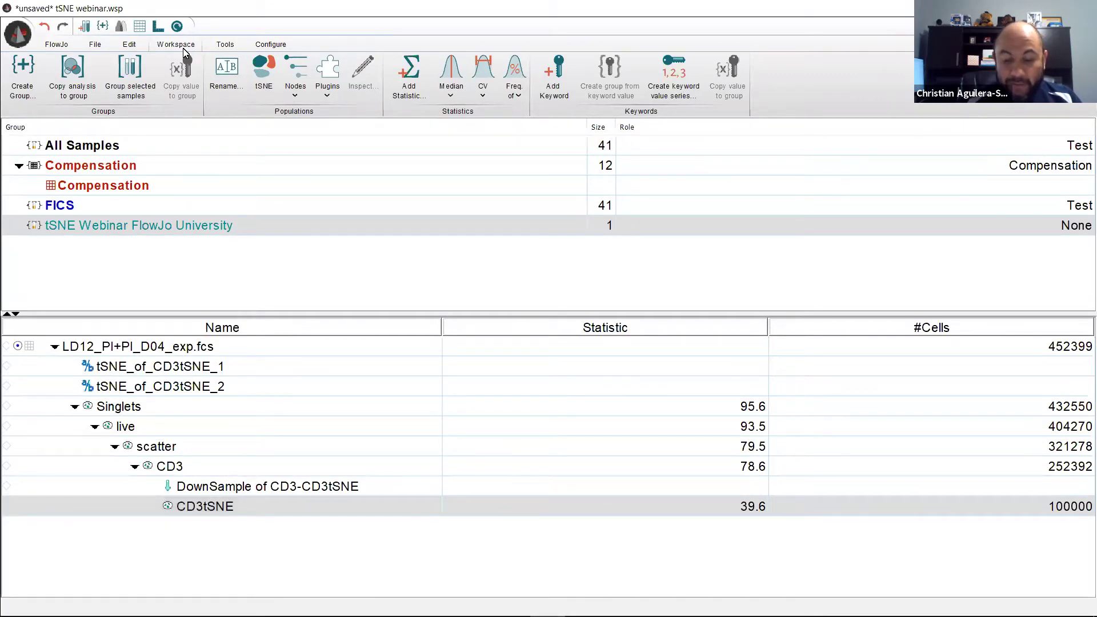
# Run t-SNE on CD3tSNE as tSNE_of_CD3tSNE_demo with Approximate (ANNOY) KNN and FFT Interpolation gradient.
pyautogui.click(259, 63)
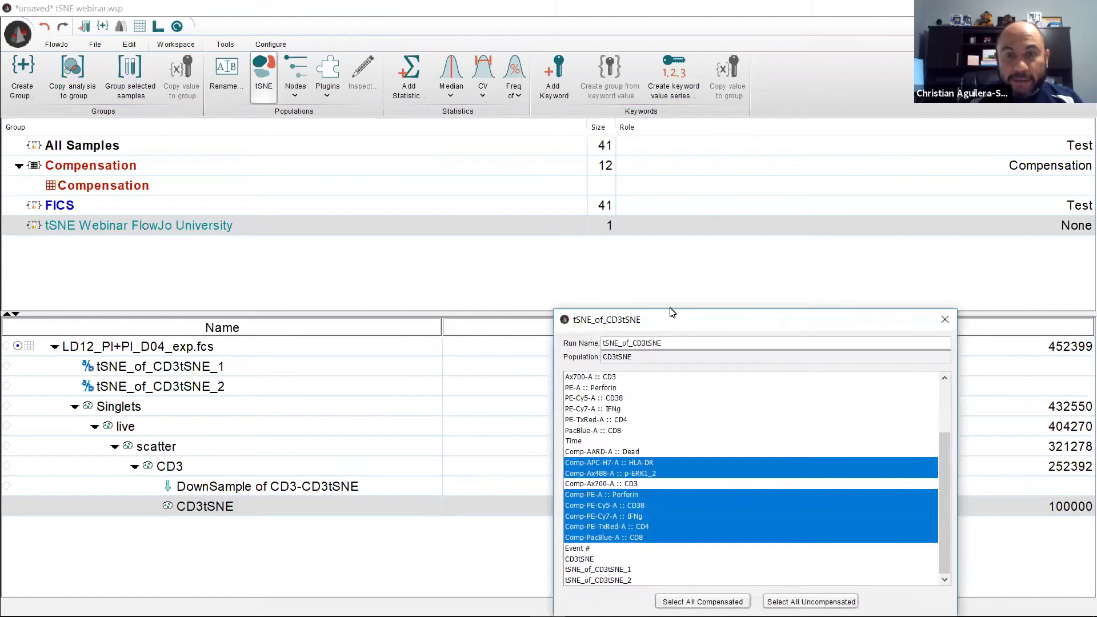
pyautogui.moveTo(671, 313); pyautogui.dragTo(463, 81)
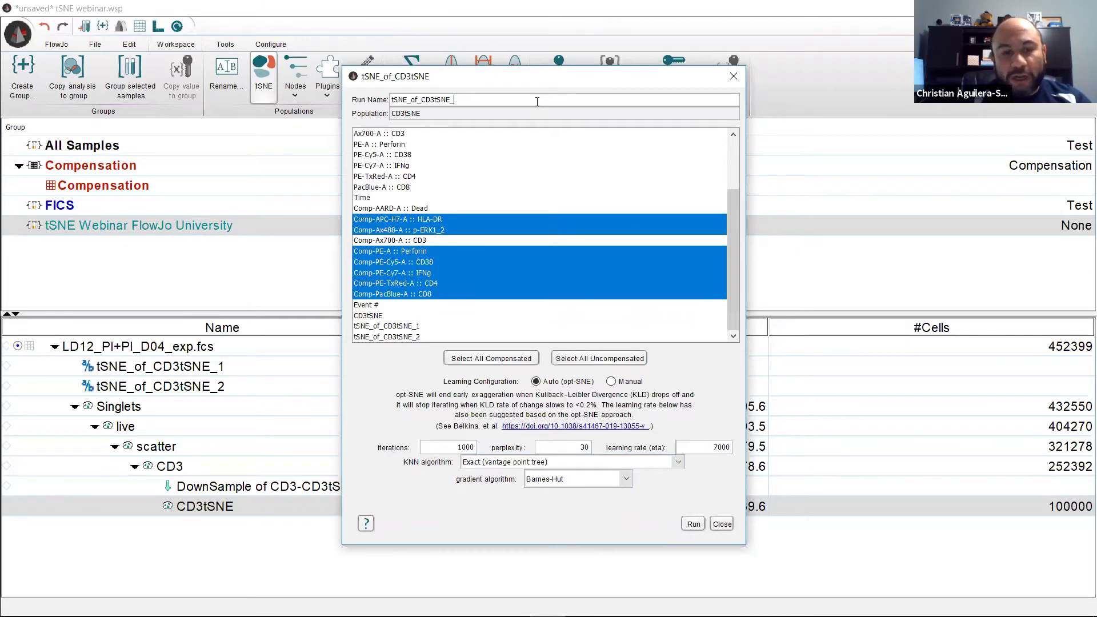
pyautogui.write('demo')
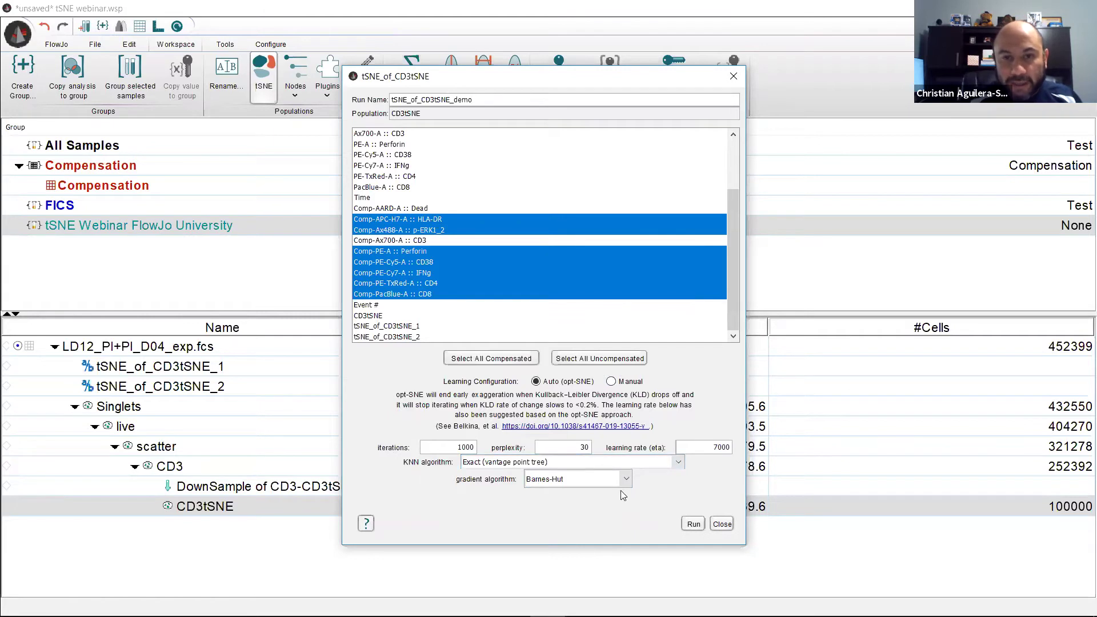
pyautogui.click(594, 463)
pyautogui.click(587, 483)
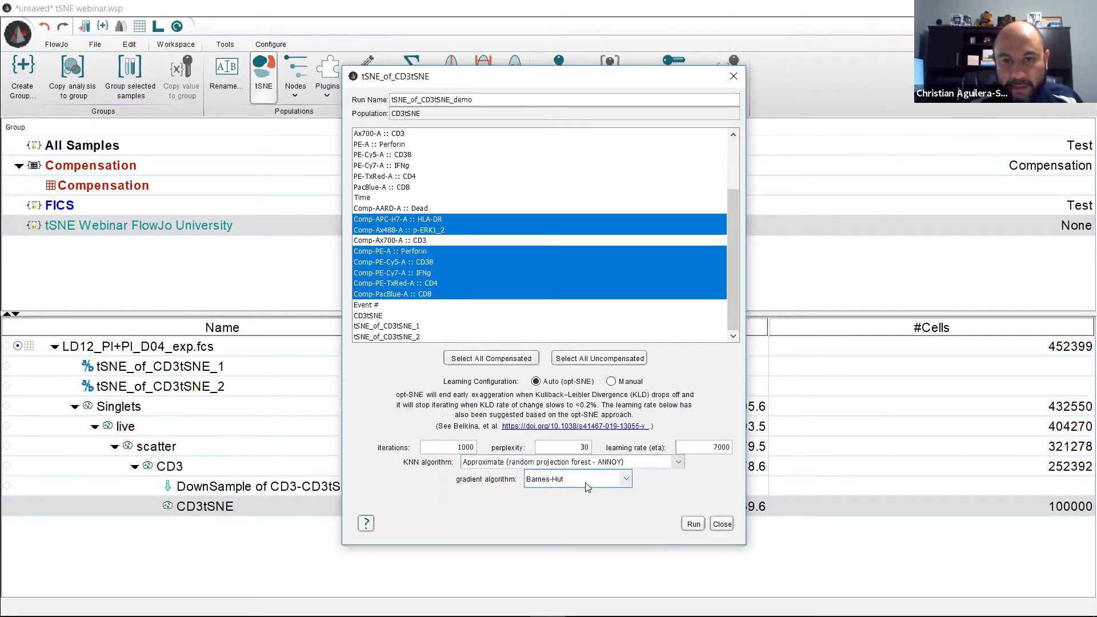
pyautogui.click(585, 482)
pyautogui.click(587, 506)
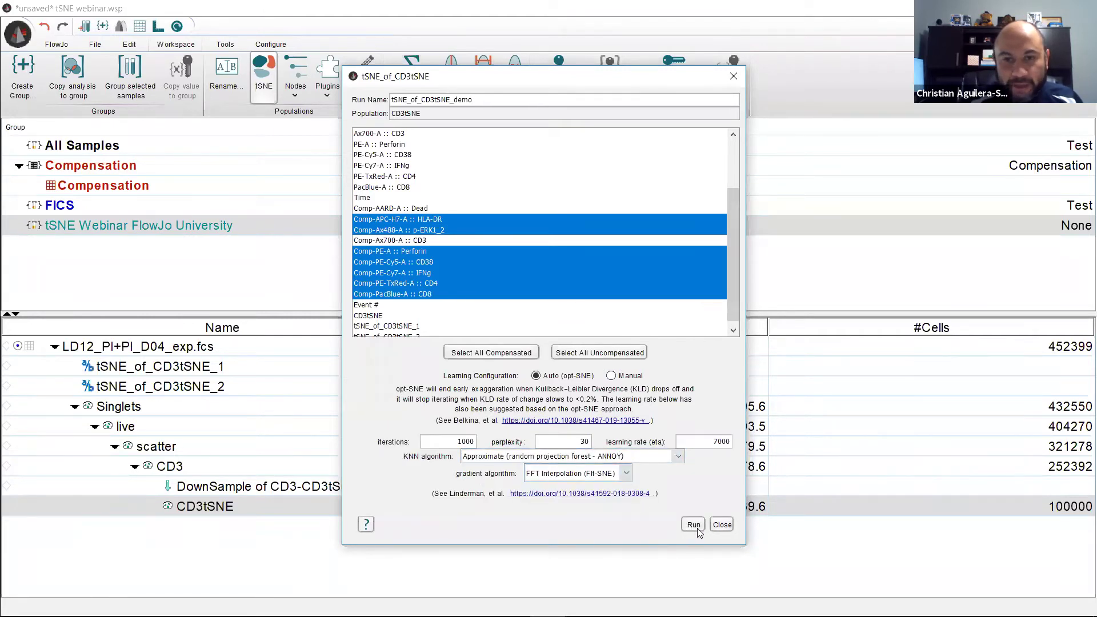
pyautogui.click(696, 527)
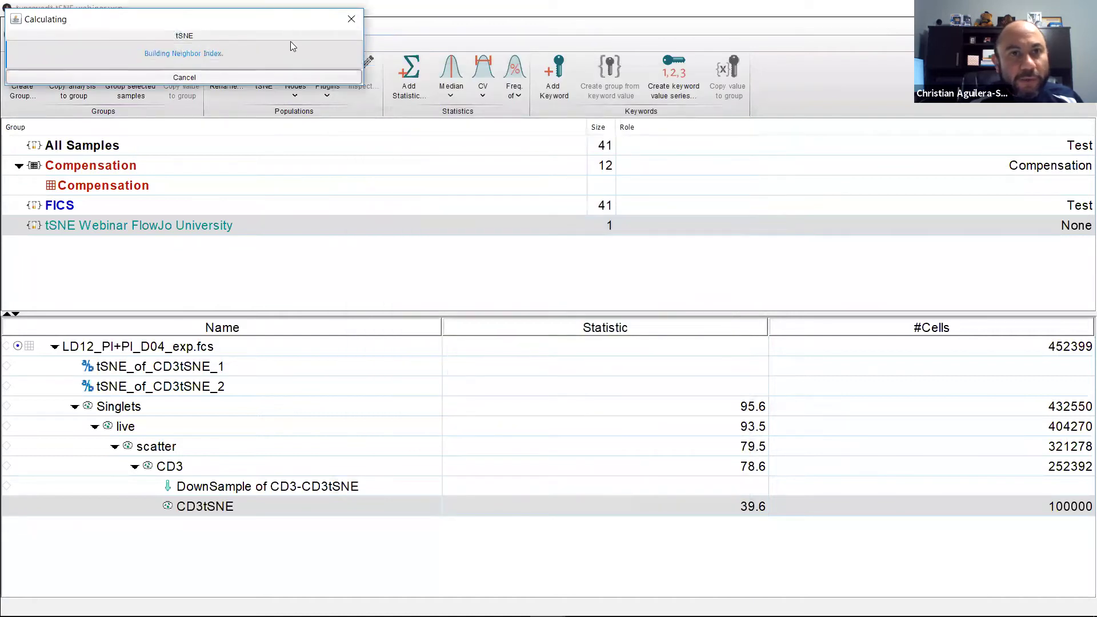
# Reopen the tSNE_of_CD3tSNE settings and move the dialog up-left so all options show.
pyautogui.click(264, 74)
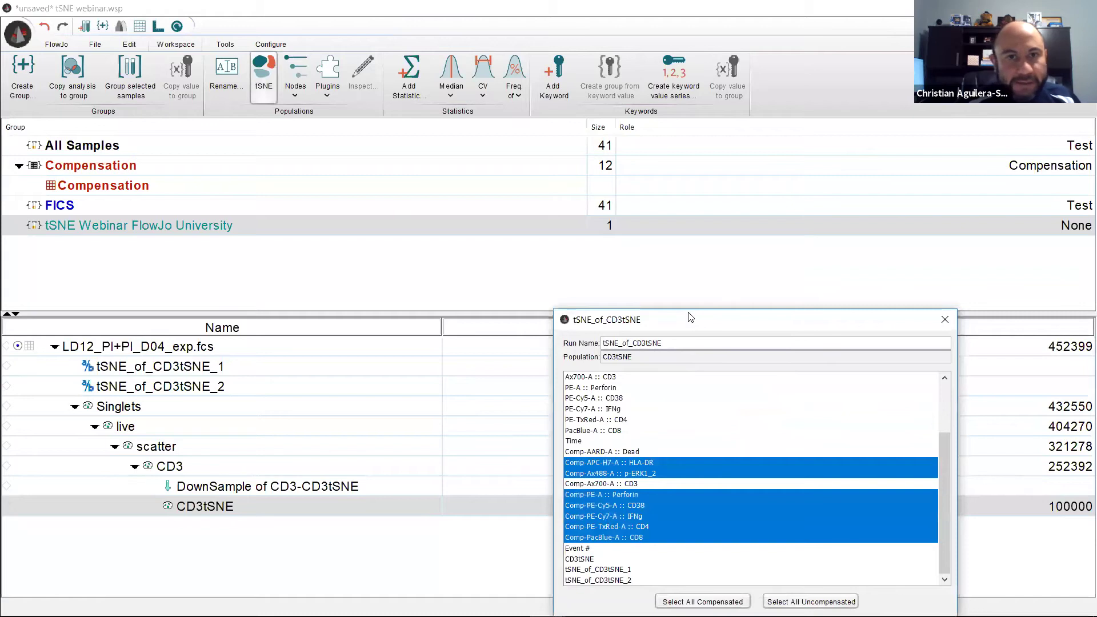
pyautogui.moveTo(691, 317); pyautogui.dragTo(393, 42)
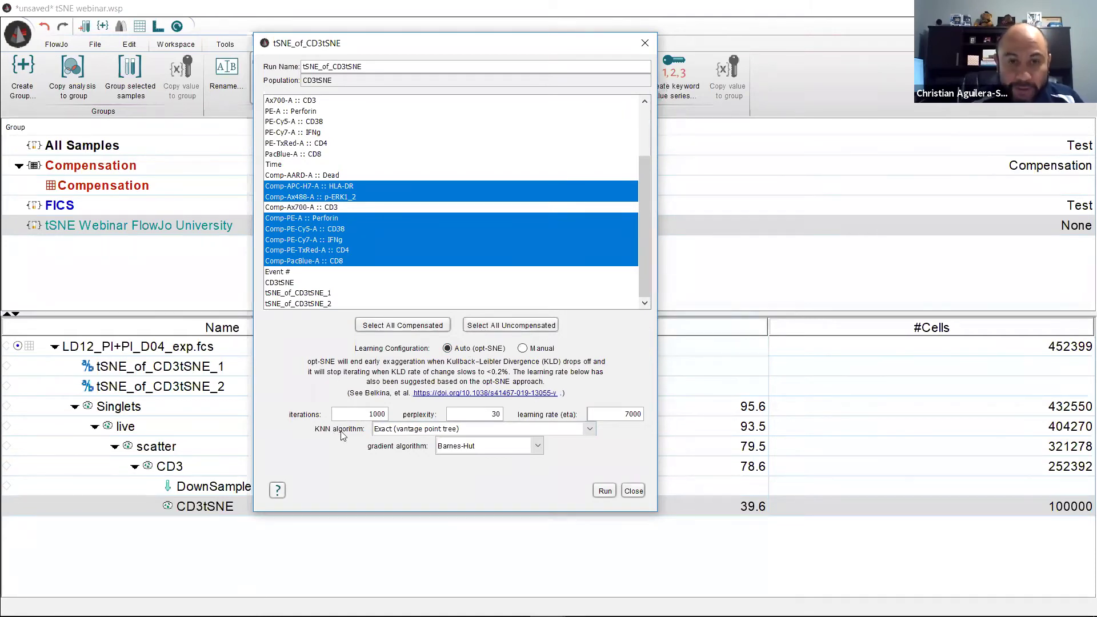
# Choose Approximate (ANNOY) for KNN and FFT Interpolation (FIt-SNE) for the gradient algorithm.
pyautogui.click(400, 430)
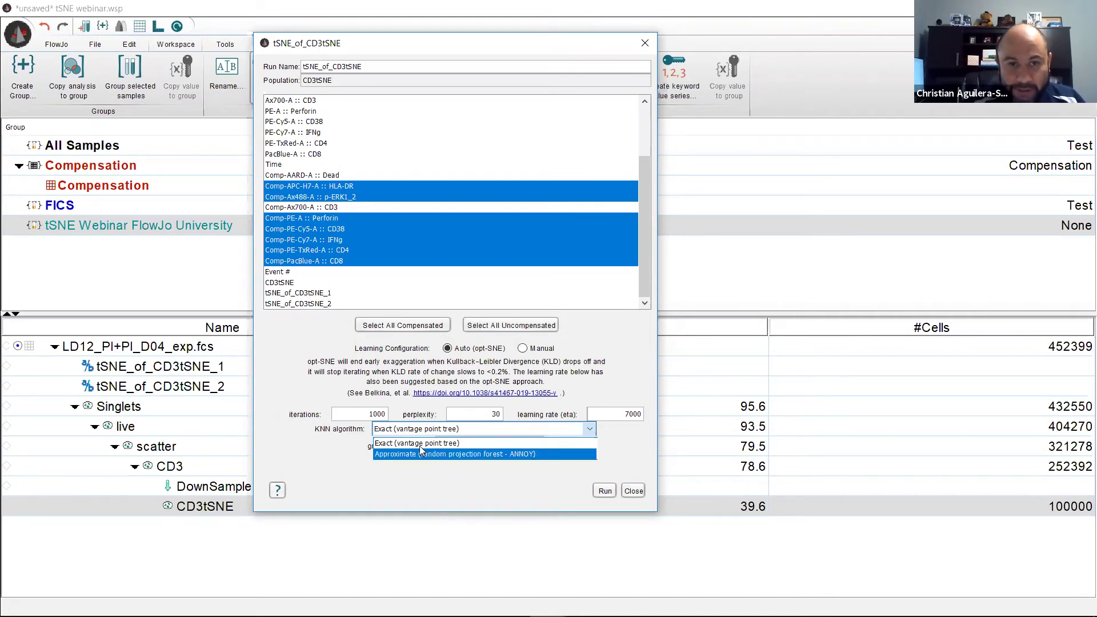
pyautogui.click(457, 451)
pyautogui.click(457, 447)
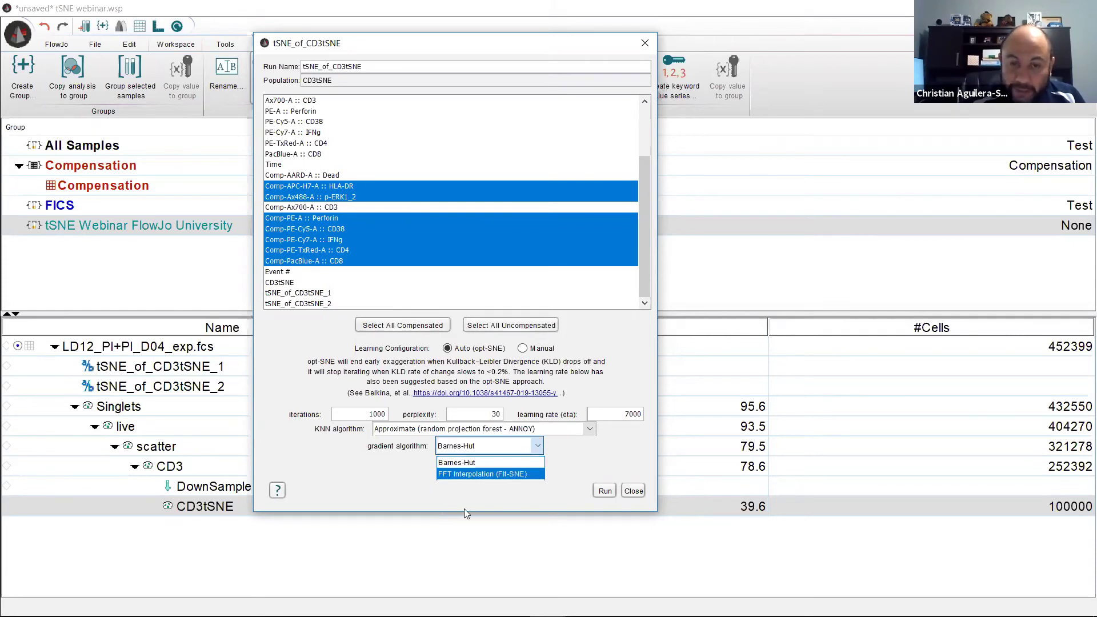
pyautogui.click(471, 474)
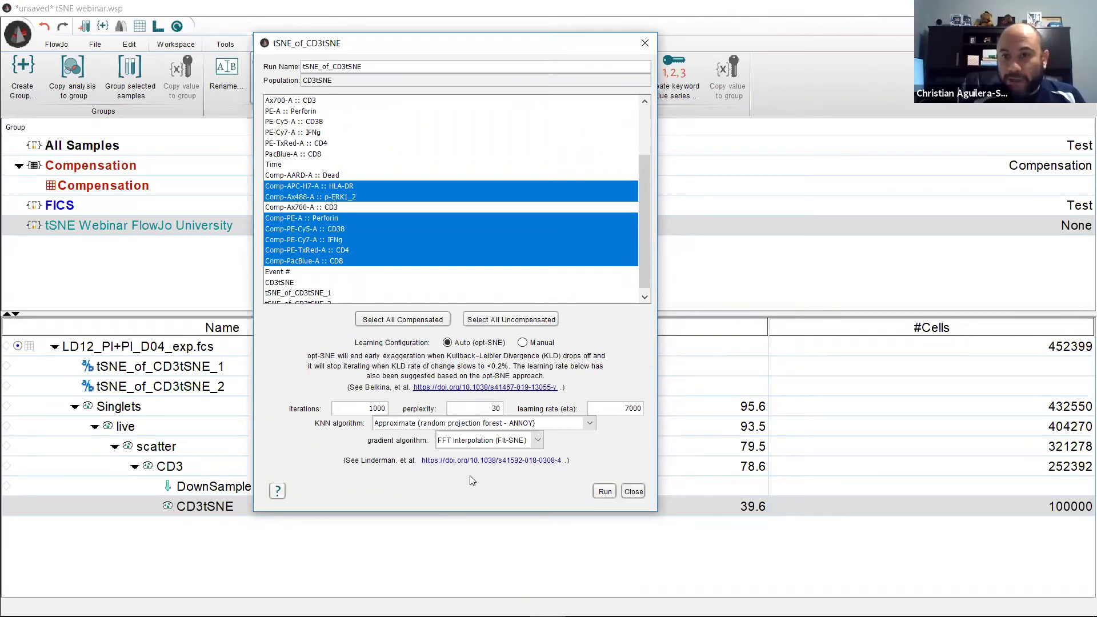
# Close the t-SNE settings window.
pyautogui.click(633, 491)
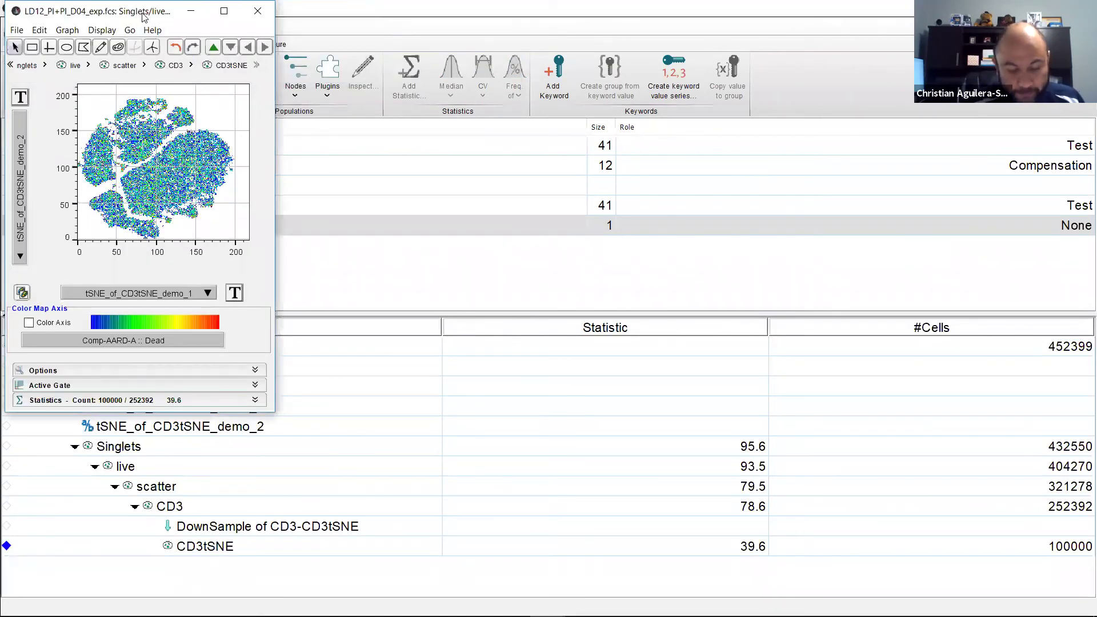
# Colour the t-SNE map by CD4, then CD8, and finally Comp-PE-Cy7-A :: IFNg.
pyautogui.moveTo(143, 17); pyautogui.dragTo(329, 47)
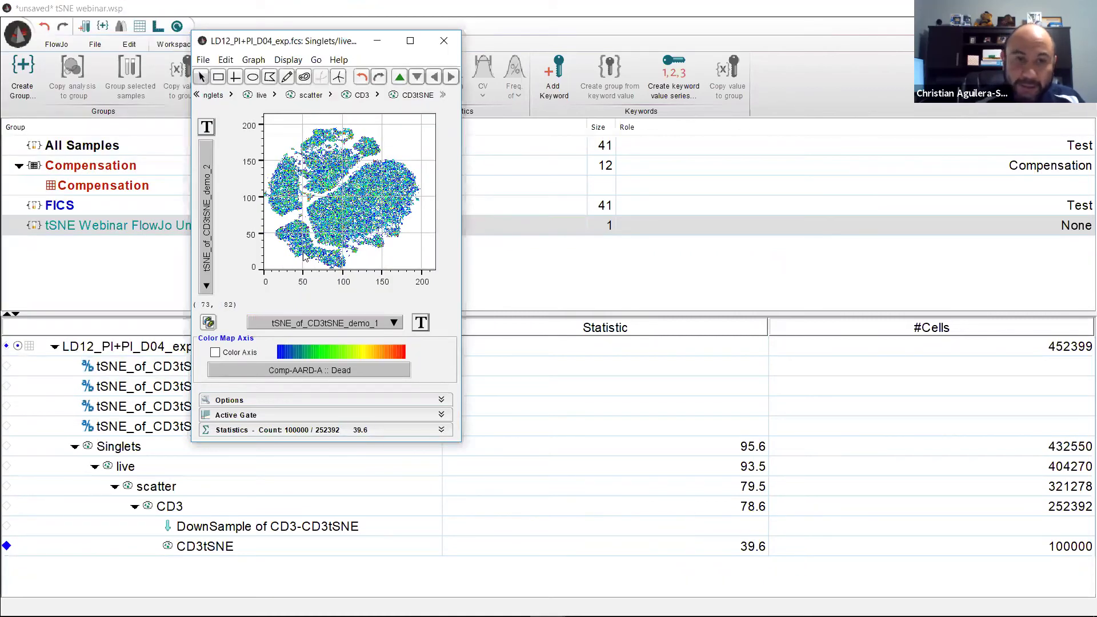
pyautogui.click(215, 353)
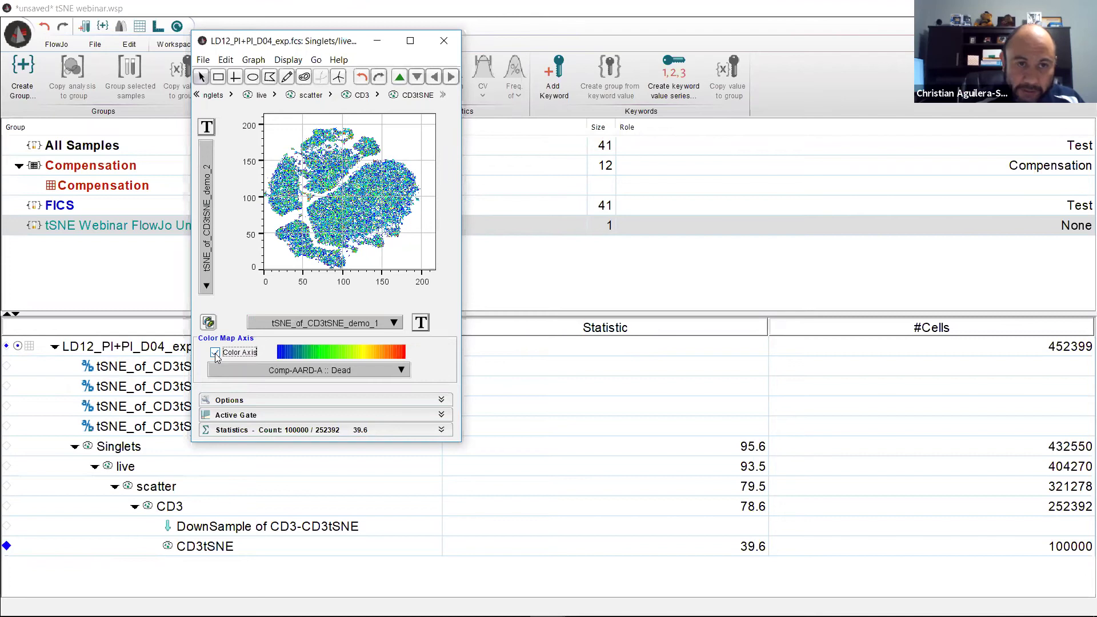
pyautogui.click(339, 371)
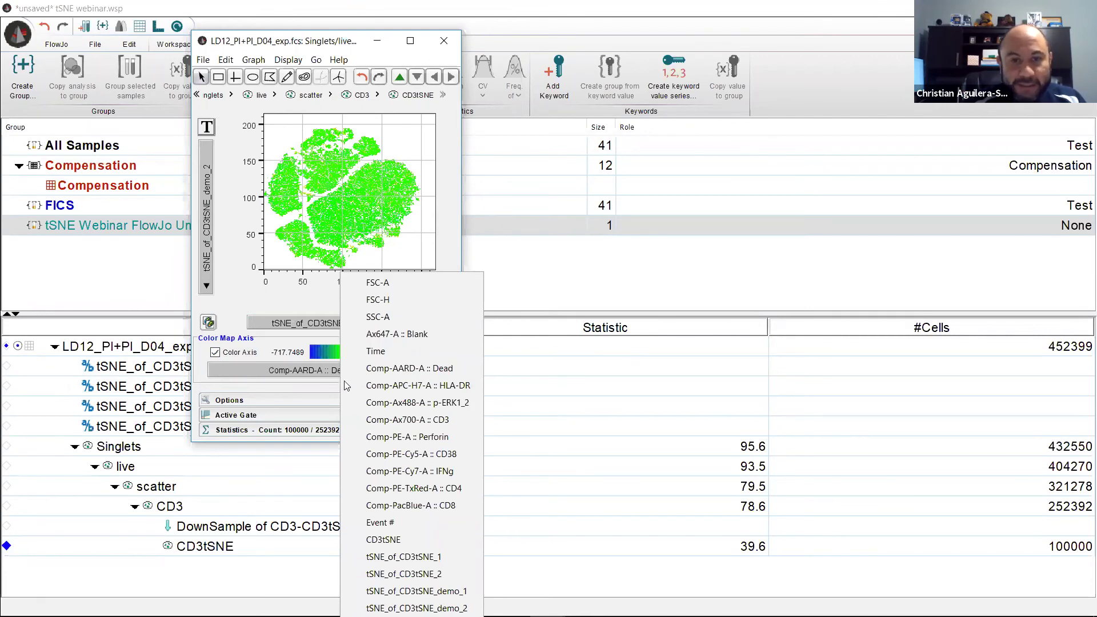
pyautogui.click(429, 489)
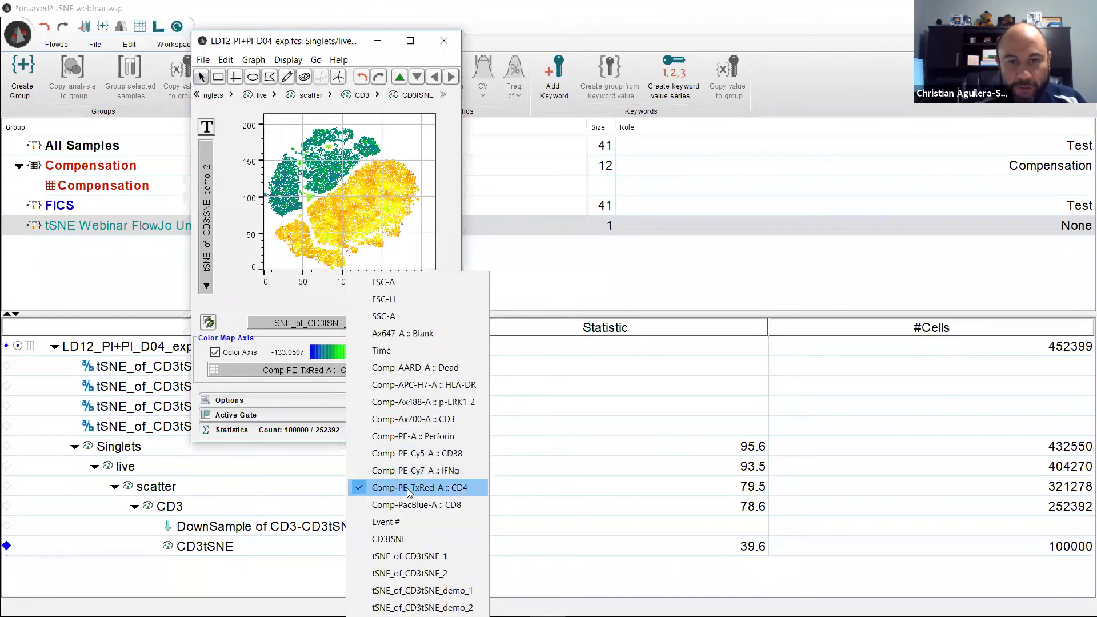
pyautogui.click(409, 505)
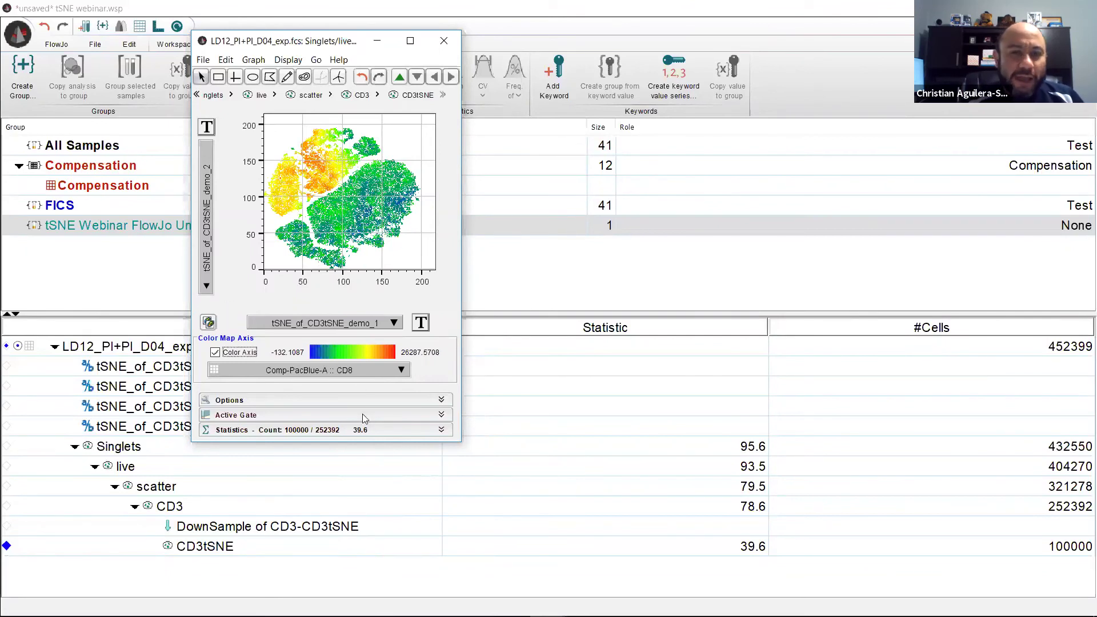
pyautogui.click(337, 372)
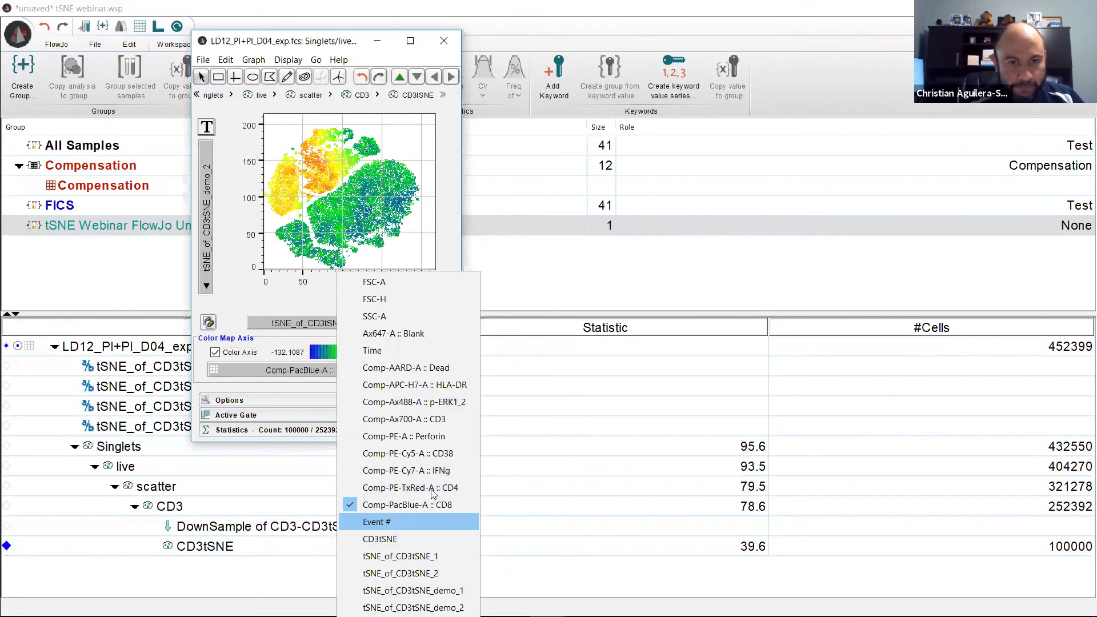
pyautogui.click(428, 472)
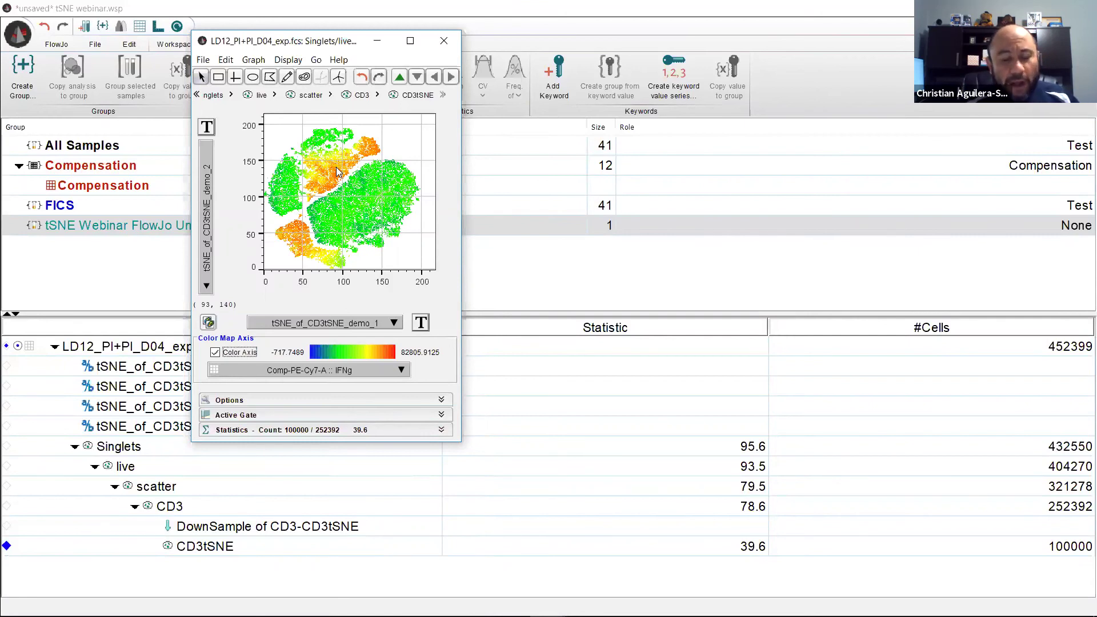
# Close the plot window, add new empty Layout-5 in the Layout Editor, and return to the workspace.
pyautogui.click(440, 42)
pyautogui.click(158, 26)
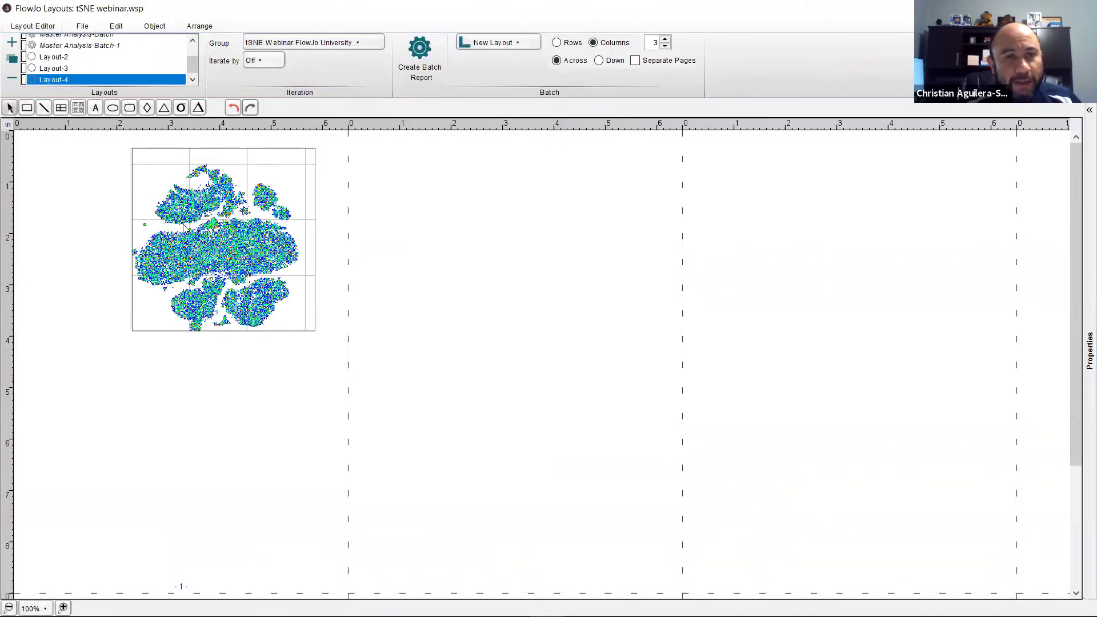
pyautogui.click(12, 43)
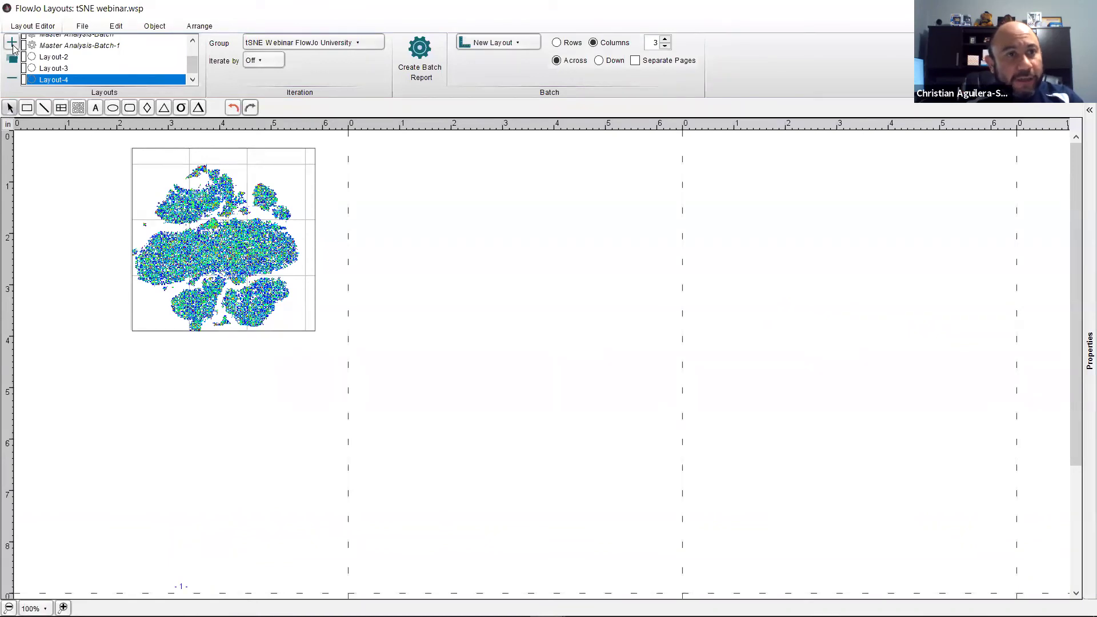
pyautogui.hotkey('alt', 'Tab')
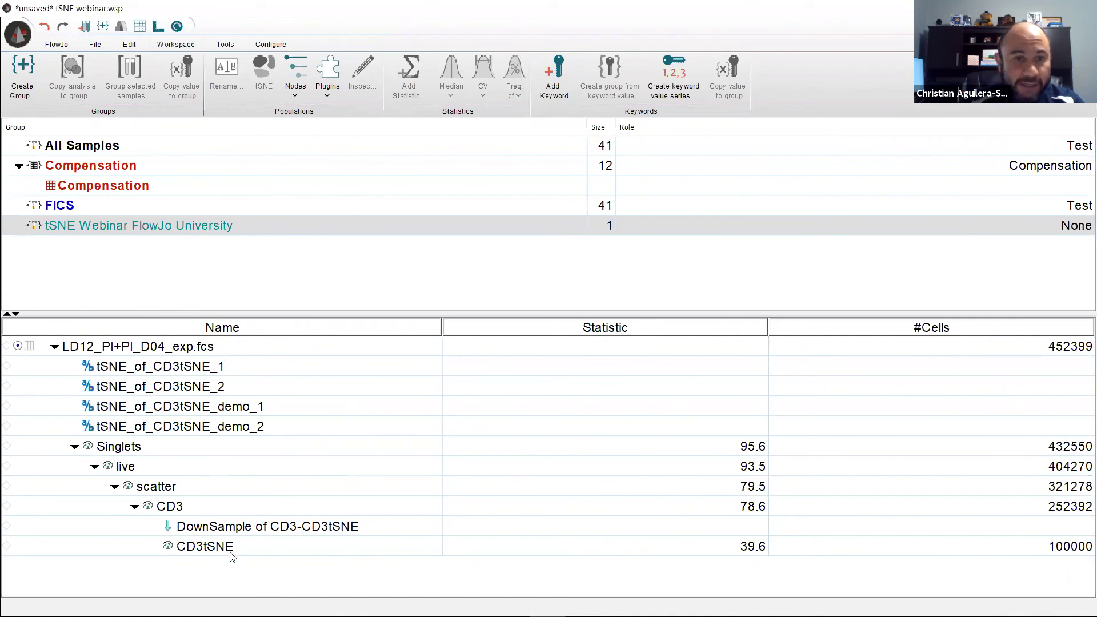
# Drag the CD3tSNE population from the workspace into Layout-5.
pyautogui.click(215, 549)
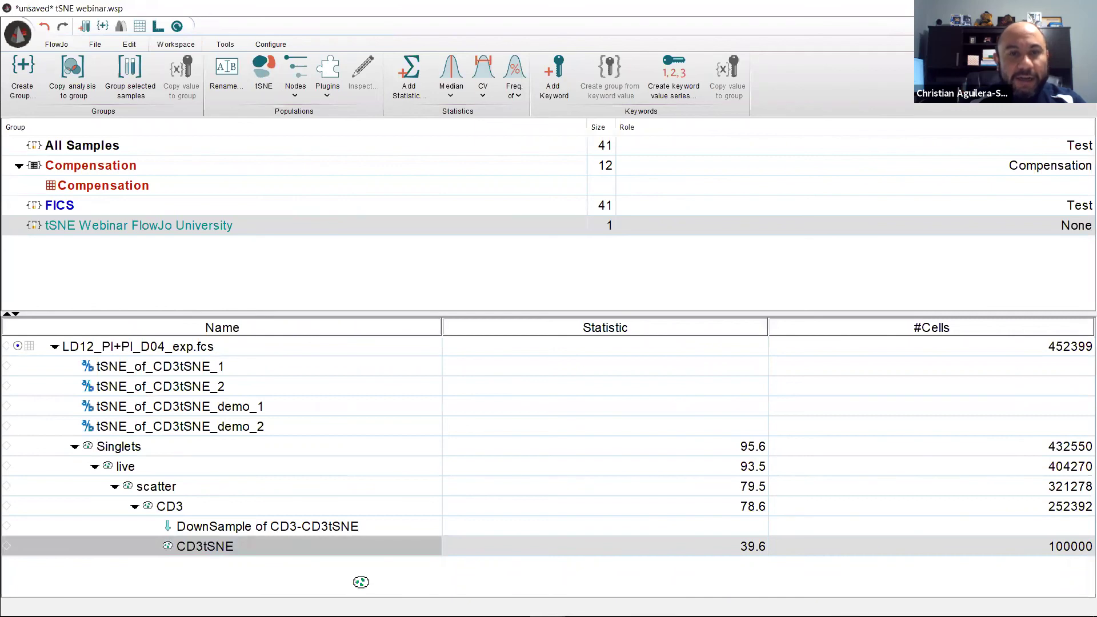
pyautogui.hotkey('alt', 'Tab')
pyautogui.moveTo(361, 582); pyautogui.dragTo(199, 206)
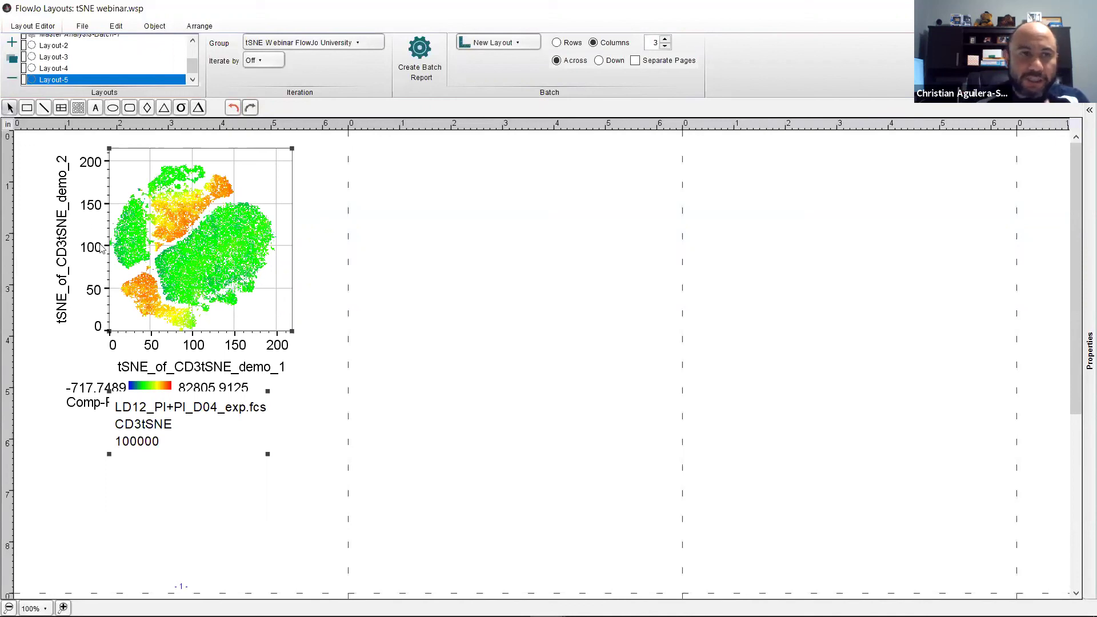
pyautogui.click(402, 216)
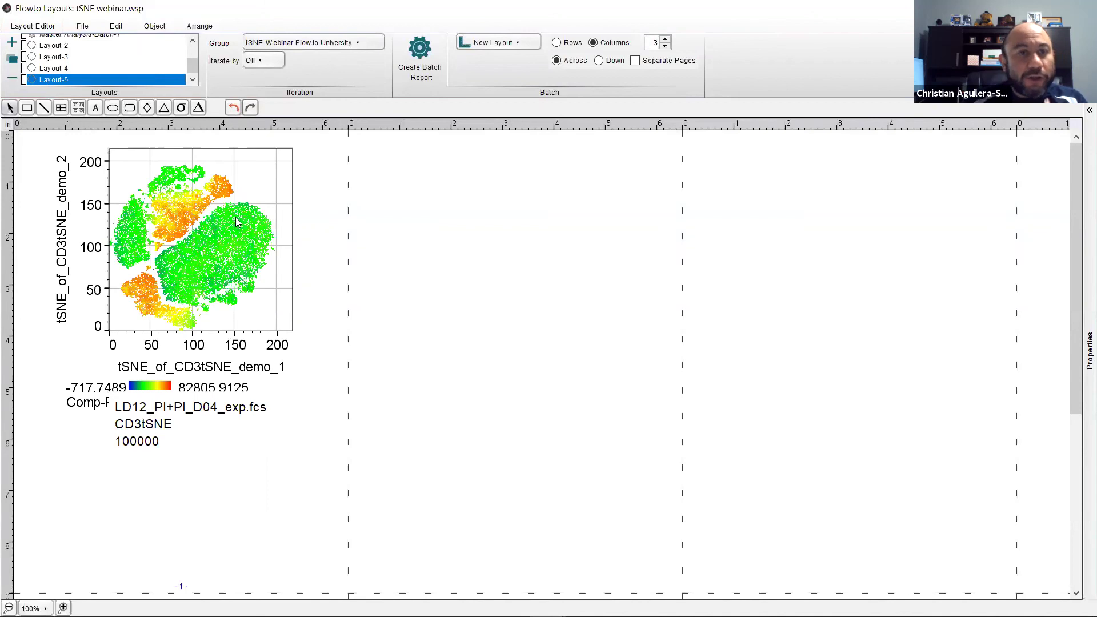
# Make the layout plot Pseudocolor and turn off its annotation, gates and axes.
pyautogui.doubleClick(237, 220)
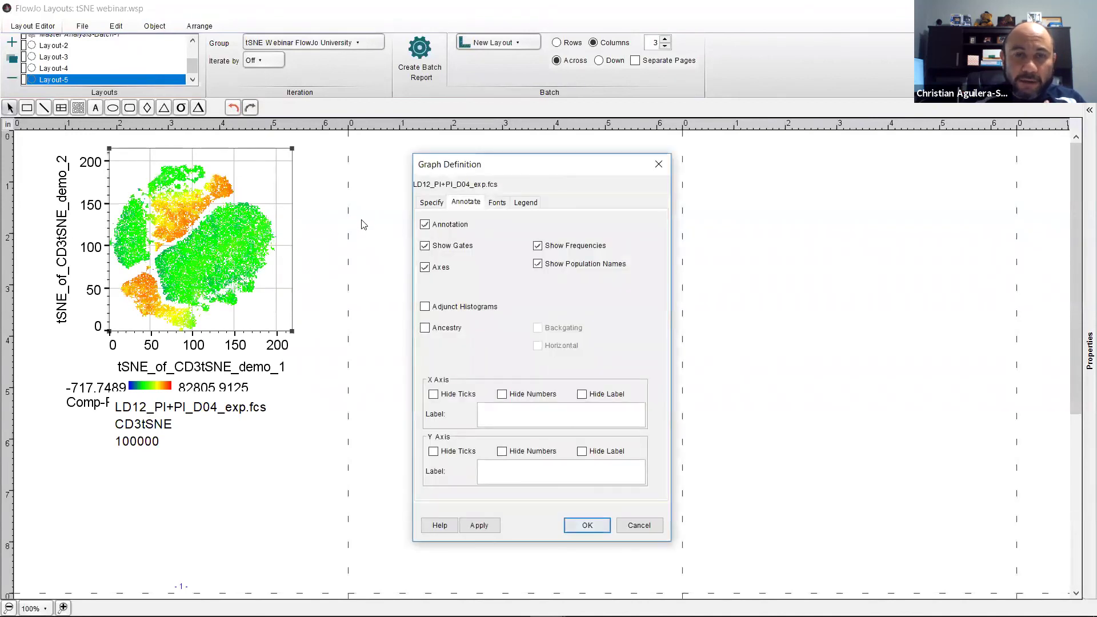
pyautogui.click(430, 203)
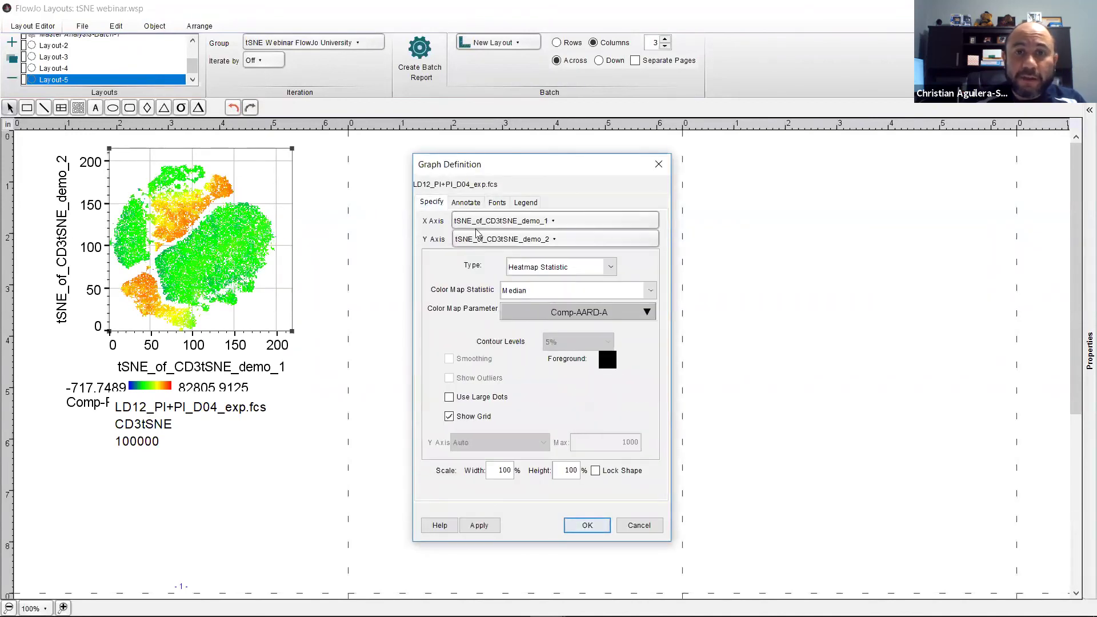
pyautogui.click(535, 272)
pyautogui.click(531, 317)
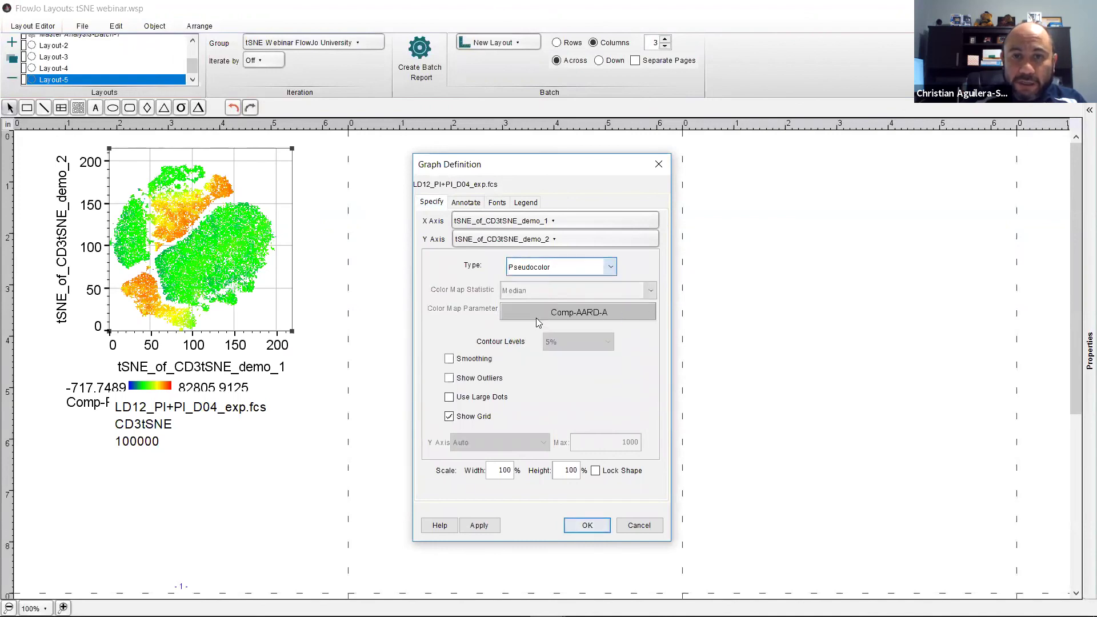
pyautogui.click(463, 202)
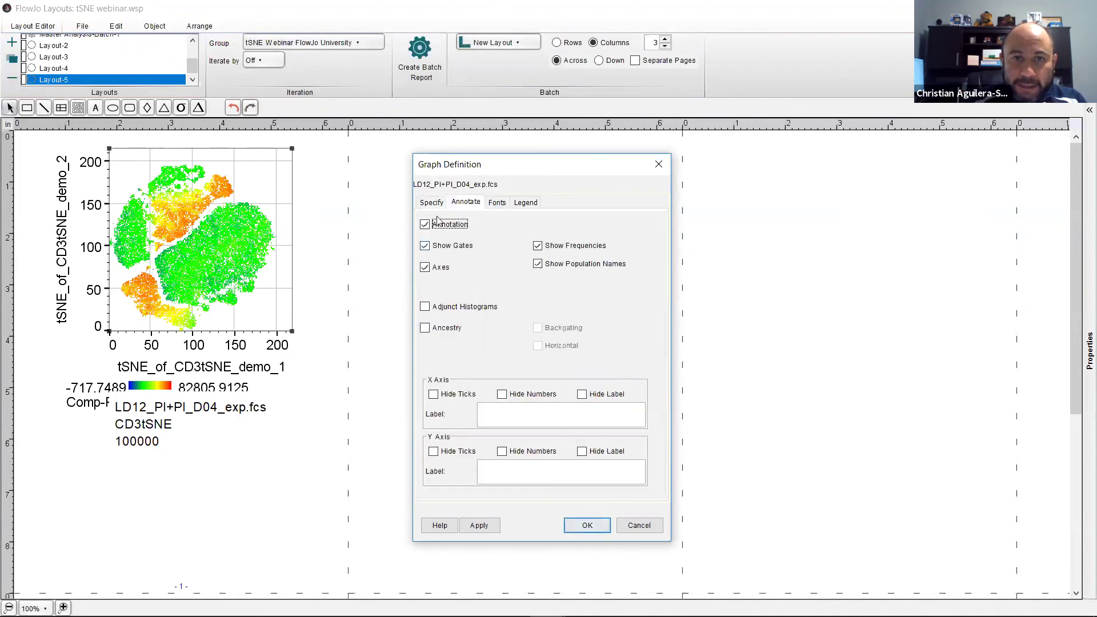
pyautogui.click(433, 246)
pyautogui.click(435, 269)
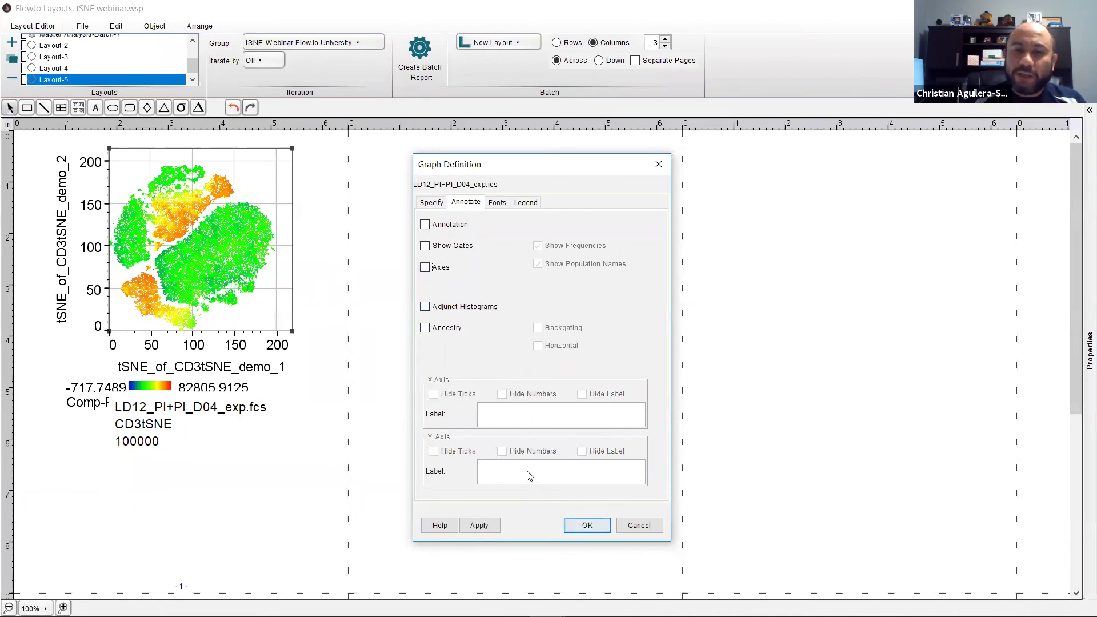
pyautogui.click(587, 526)
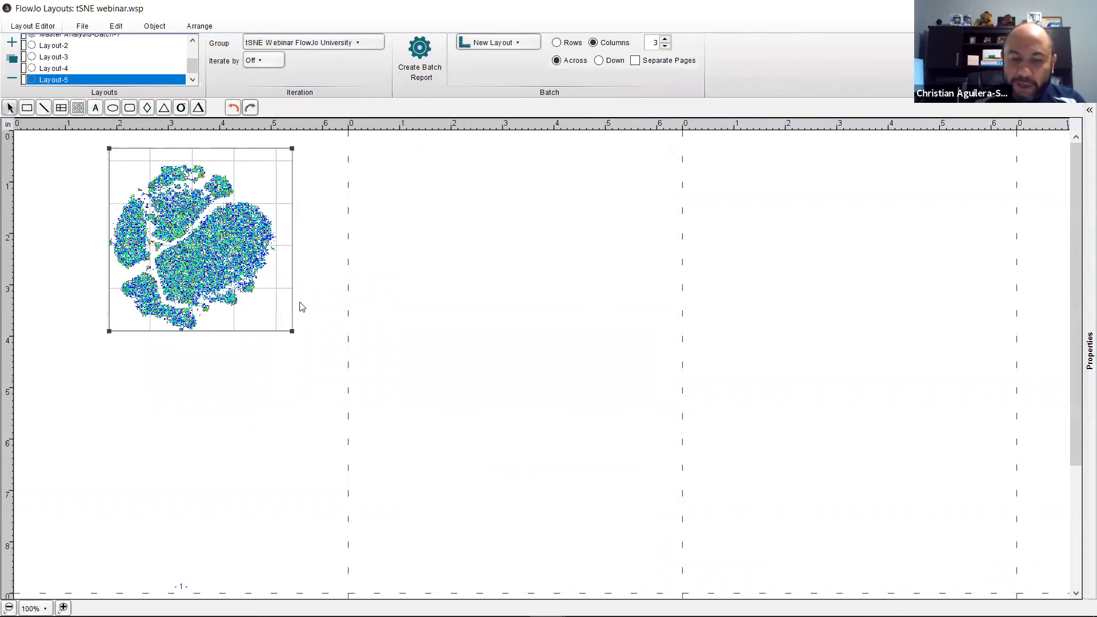